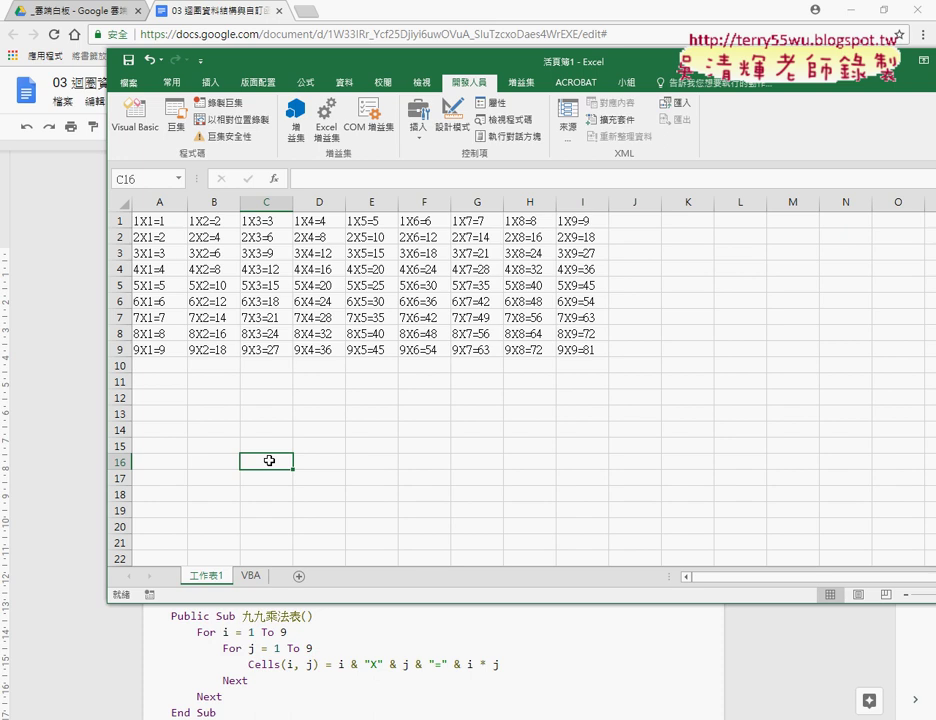
- Inspect the formula in cell A1 that produces 1X1=1
left_click(146, 224)
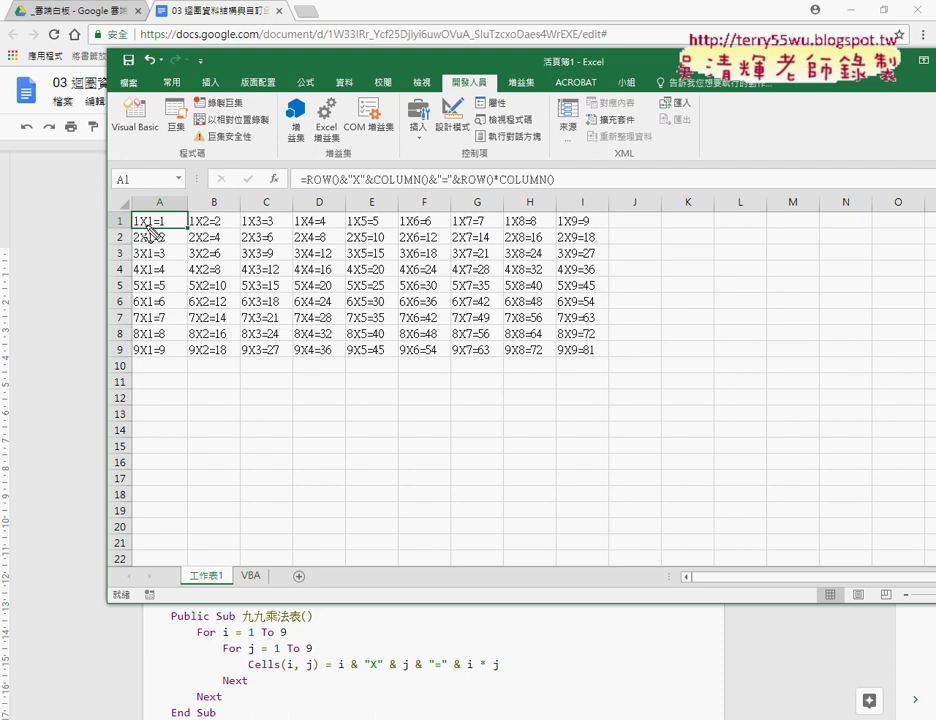
left_click_drag(125, 205, 125, 368)
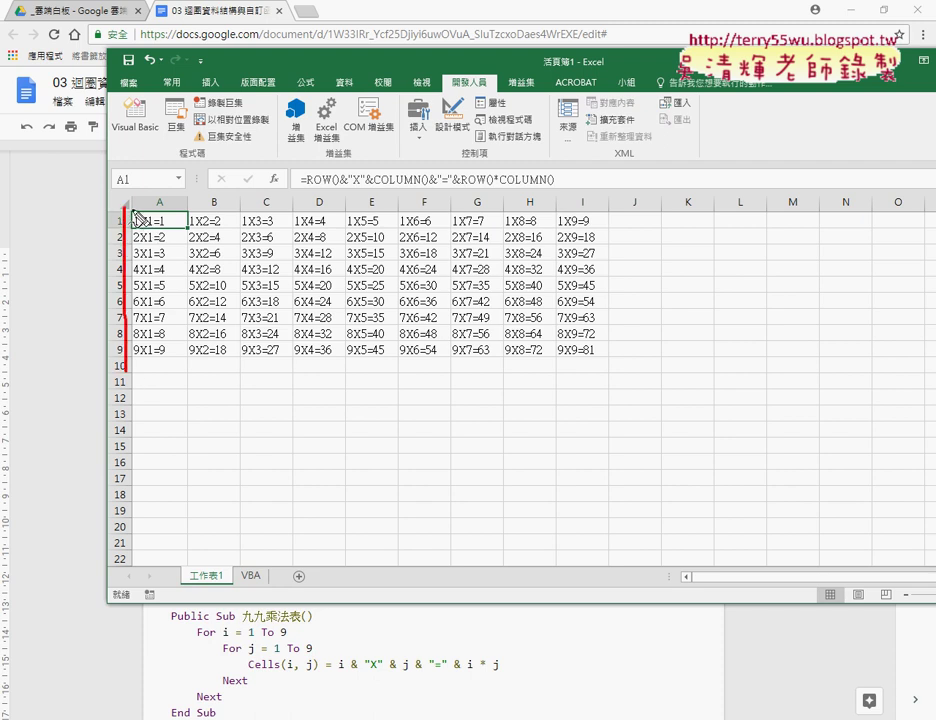
mouse_move(135, 214)
left_mouse_down()
mouse_move(610, 236)
mouse_move(612, 370)
mouse_move(128, 374)
left_mouse_up()
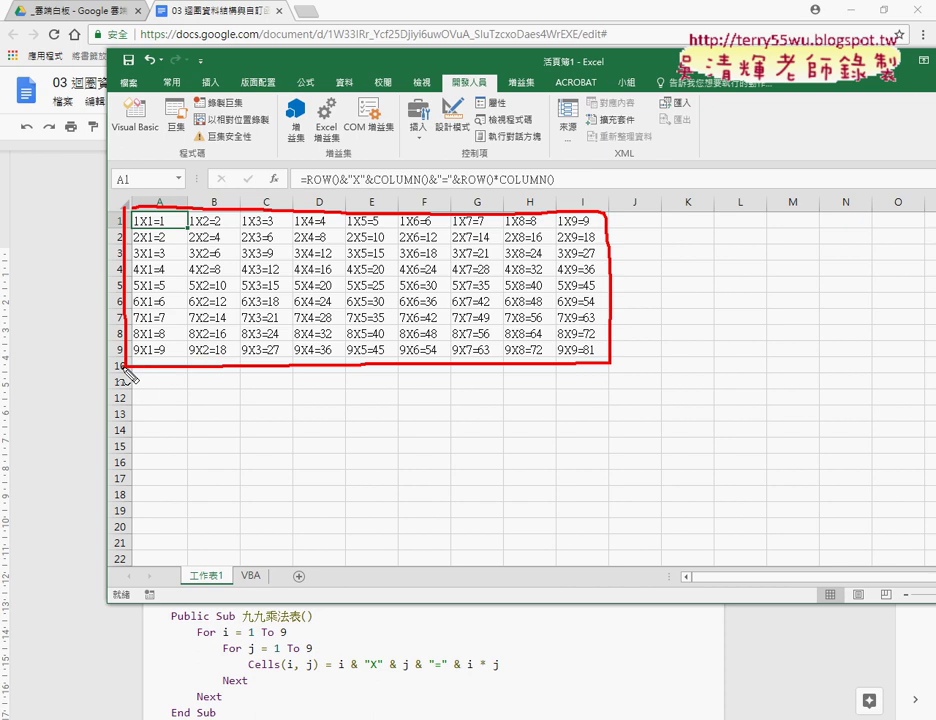
left_click_drag(305, 186, 418, 183)
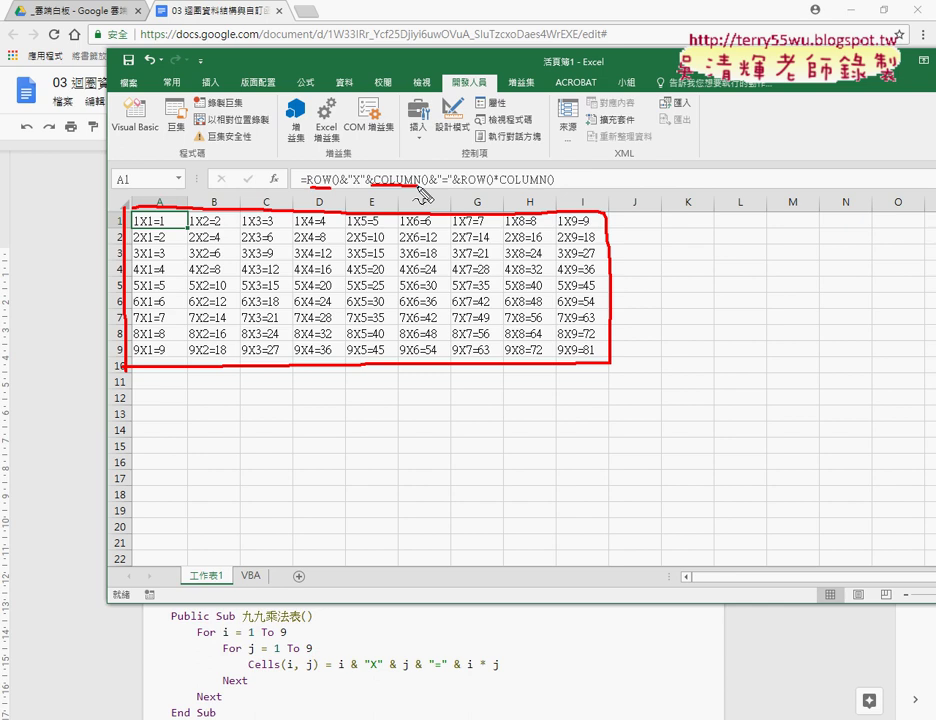
key("Escape")
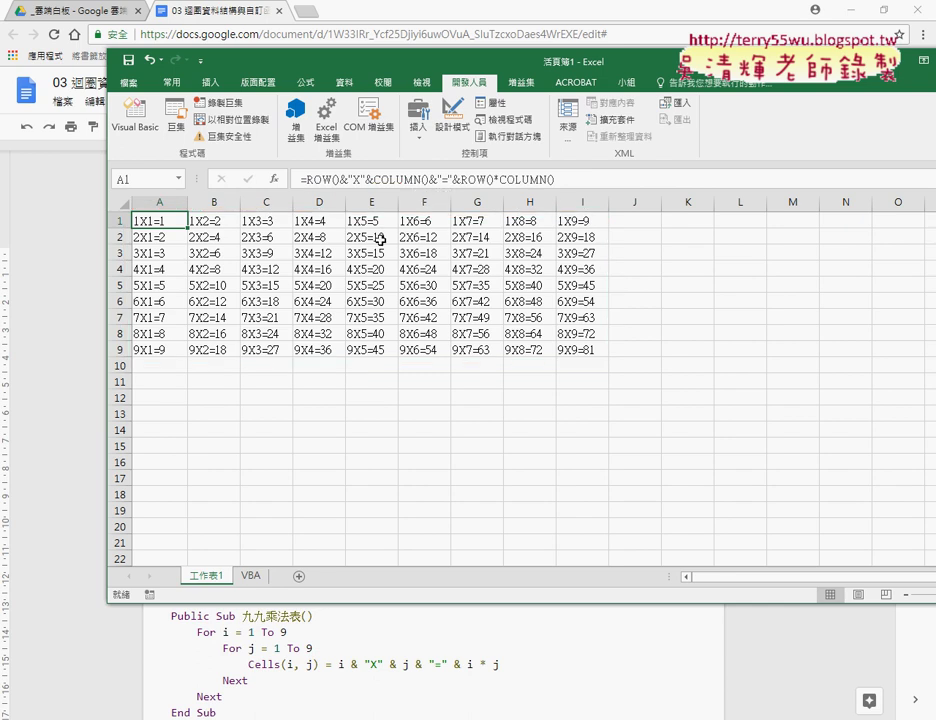
- Clear B1:I9 and A2:A9 so only A1's 1X1=1 remains, then drag A1 across the first row
left_click_drag(196, 222, 578, 345)
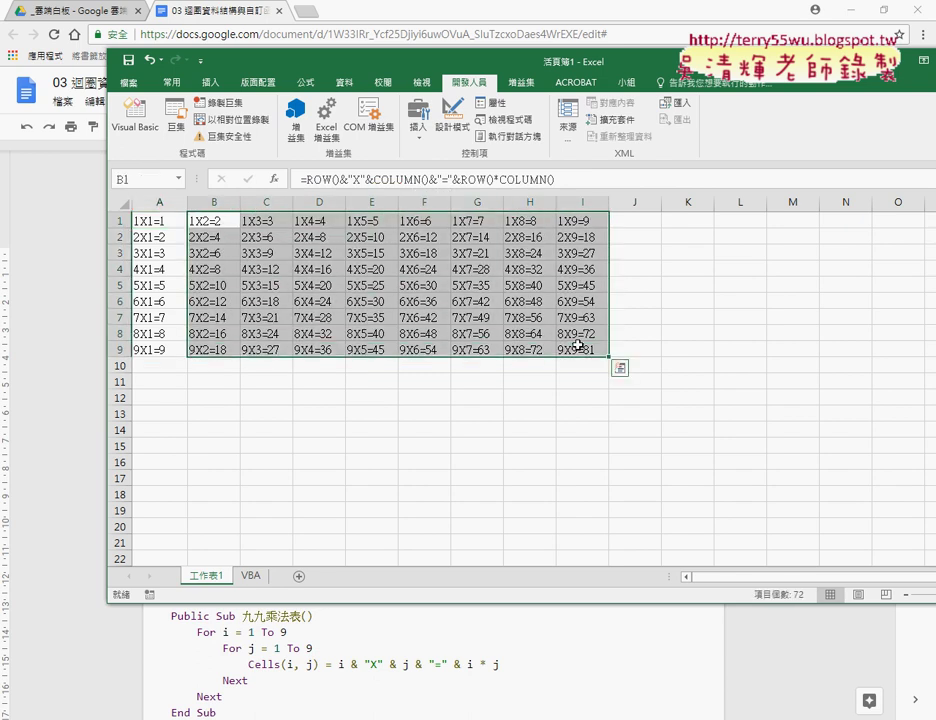
key("Delete")
left_click_drag(169, 240, 164, 350)
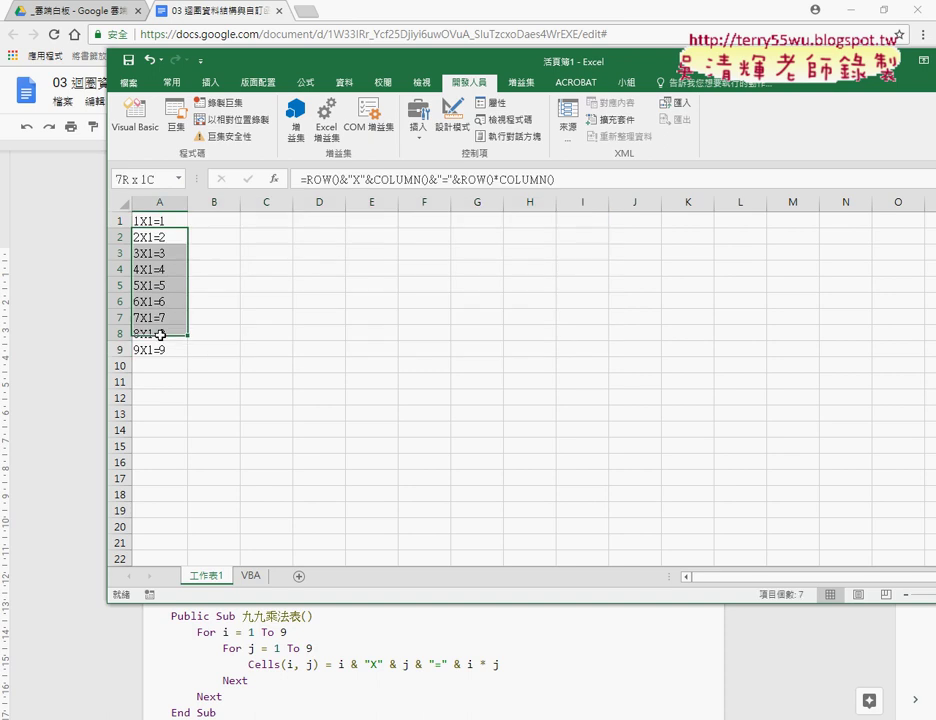
key("Delete")
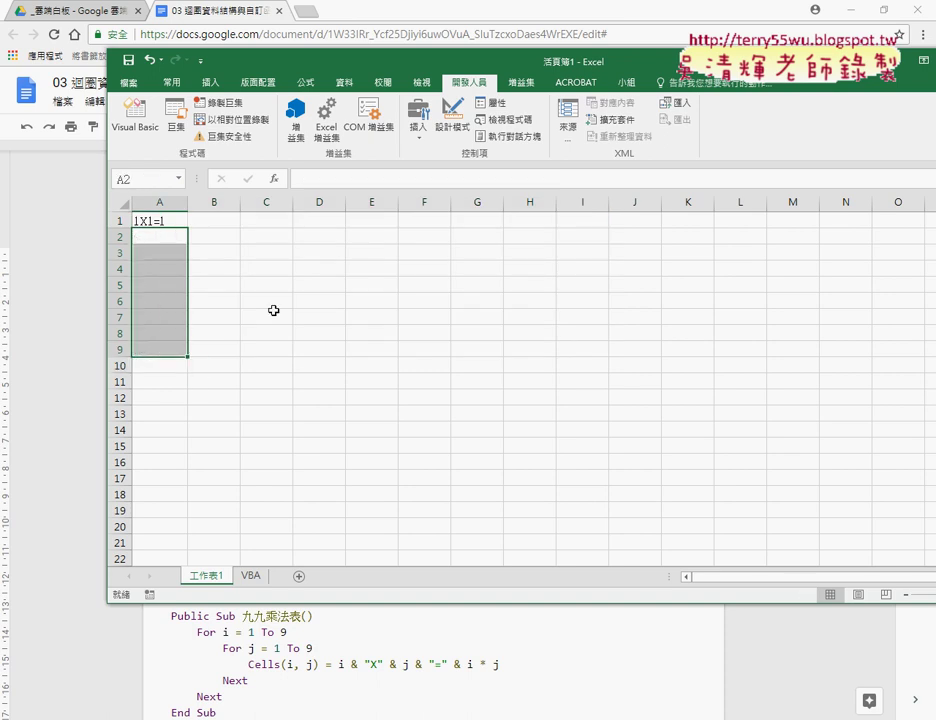
left_click(145, 220)
mouse_move(187, 228)
left_mouse_down()
mouse_move(608, 229)
mouse_move(608, 359)
left_mouse_up()
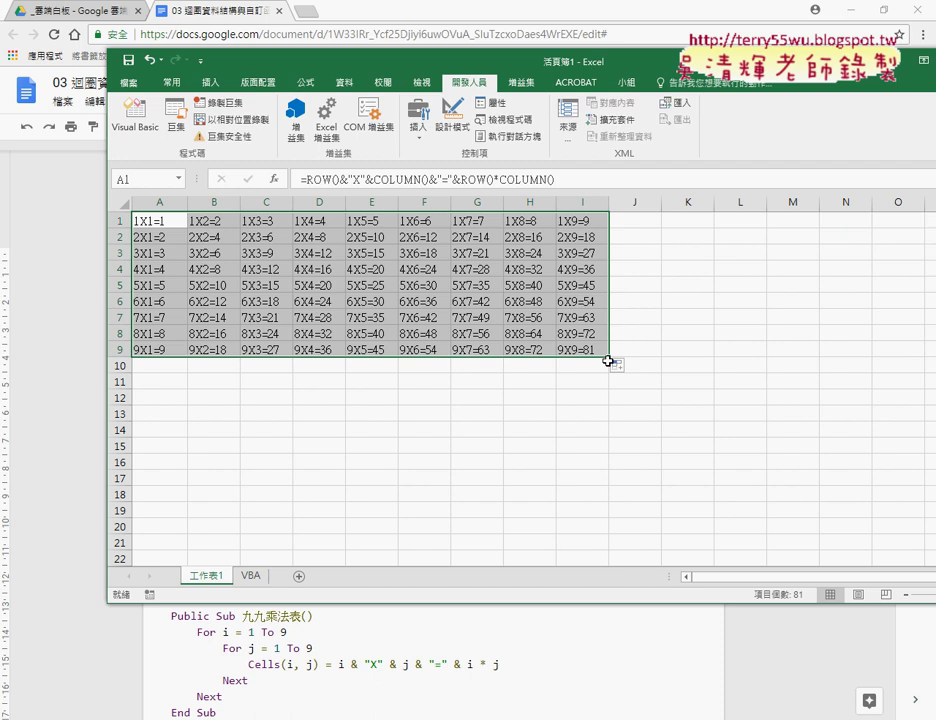
left_click(312, 179)
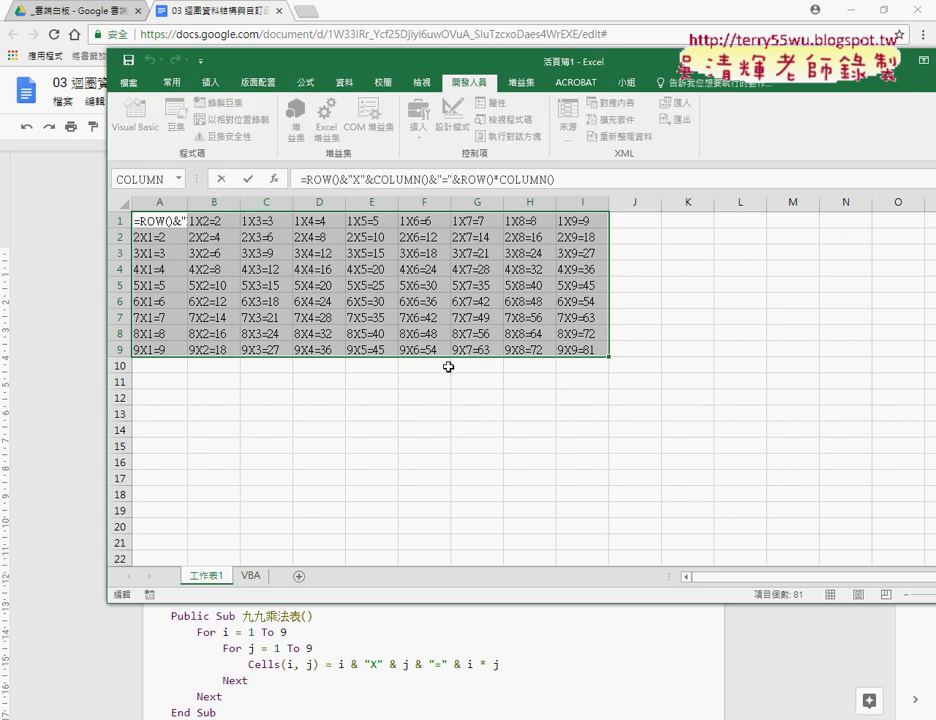
left_click(252, 577)
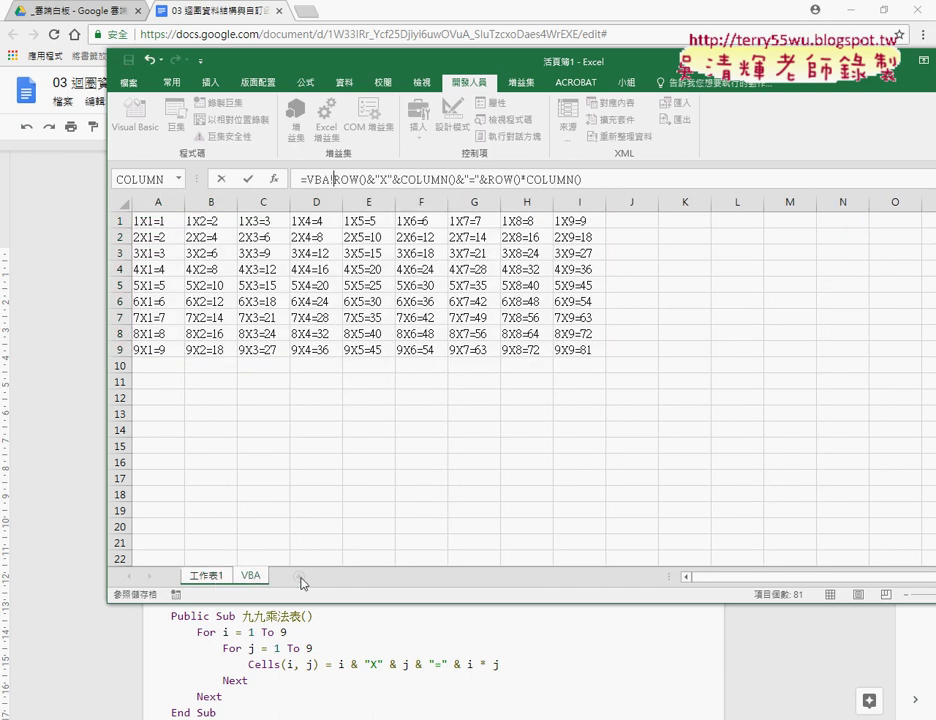
left_click(287, 491)
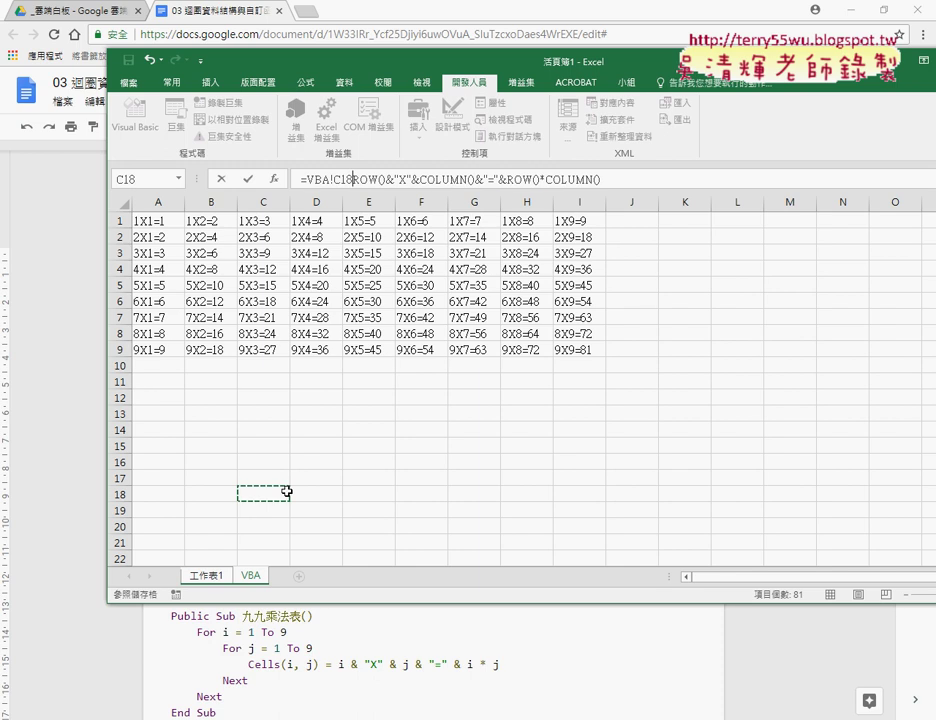
left_click(222, 181)
left_click(272, 430)
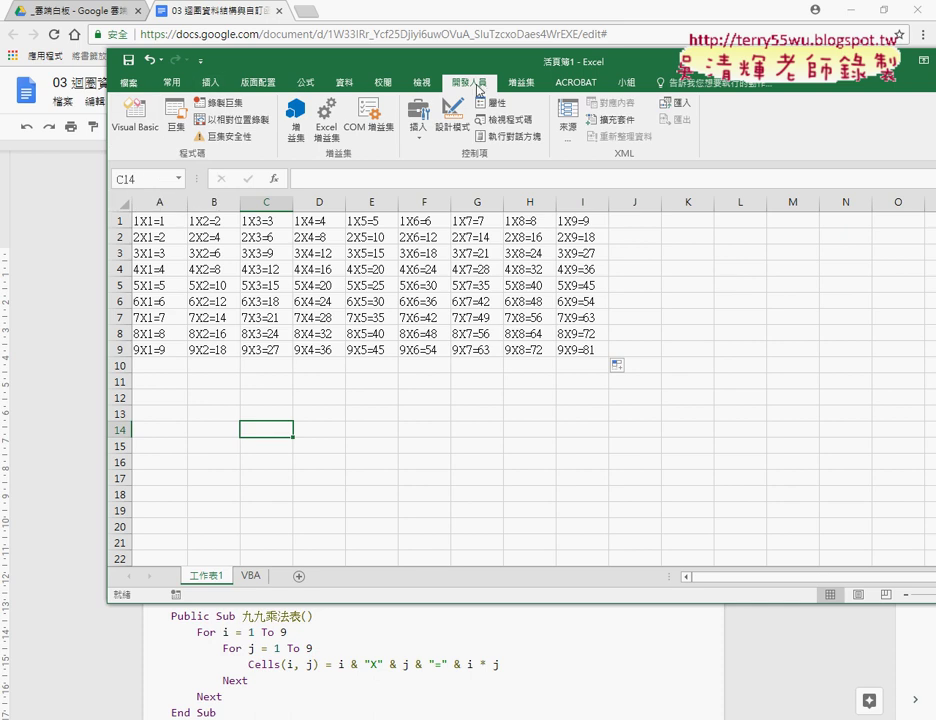
- Open the Visual Basic editor and select Module1 in the project
left_click(134, 115)
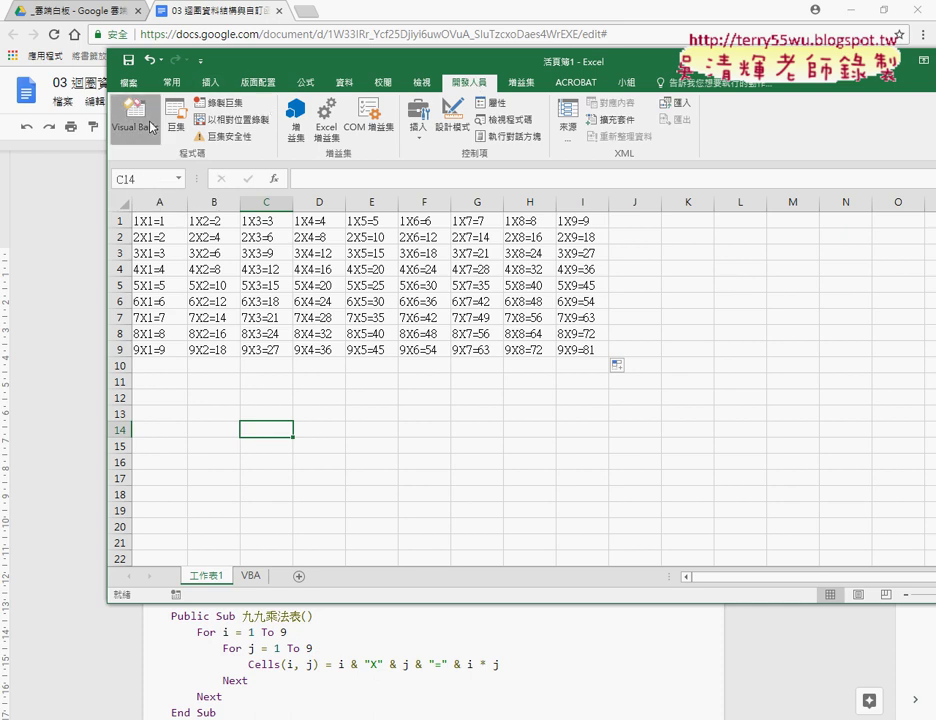
left_click_drag(330, 114, 396, 121)
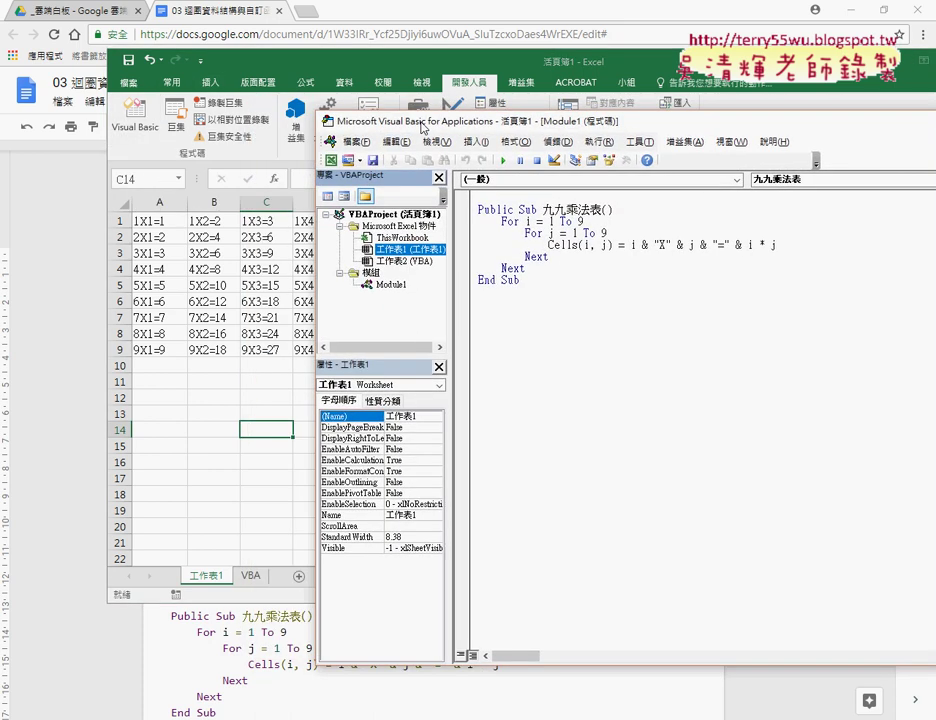
left_click(391, 286)
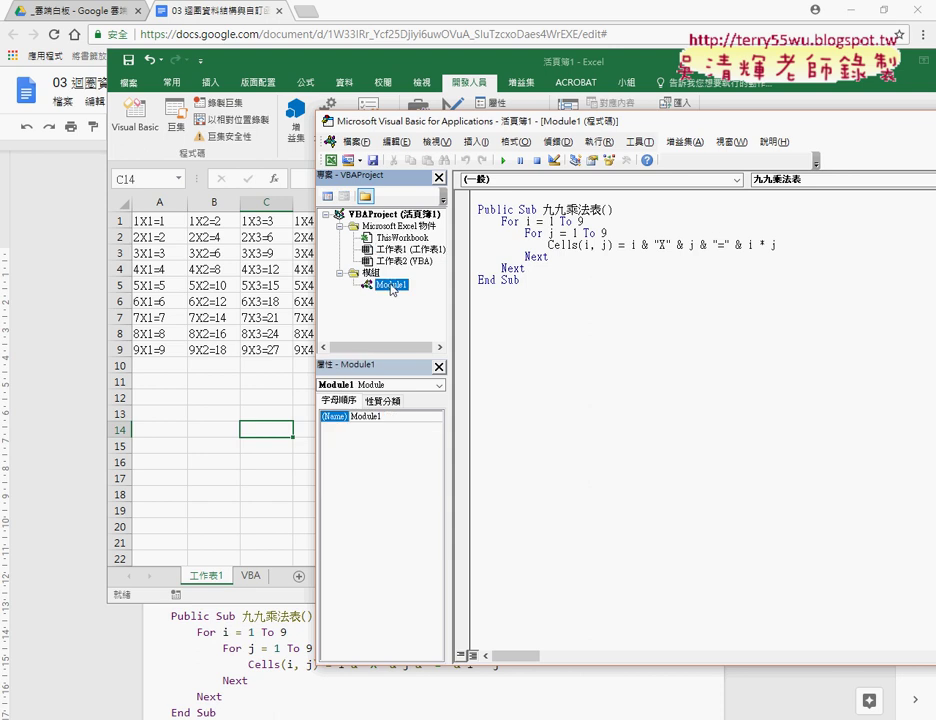
right_click(379, 250)
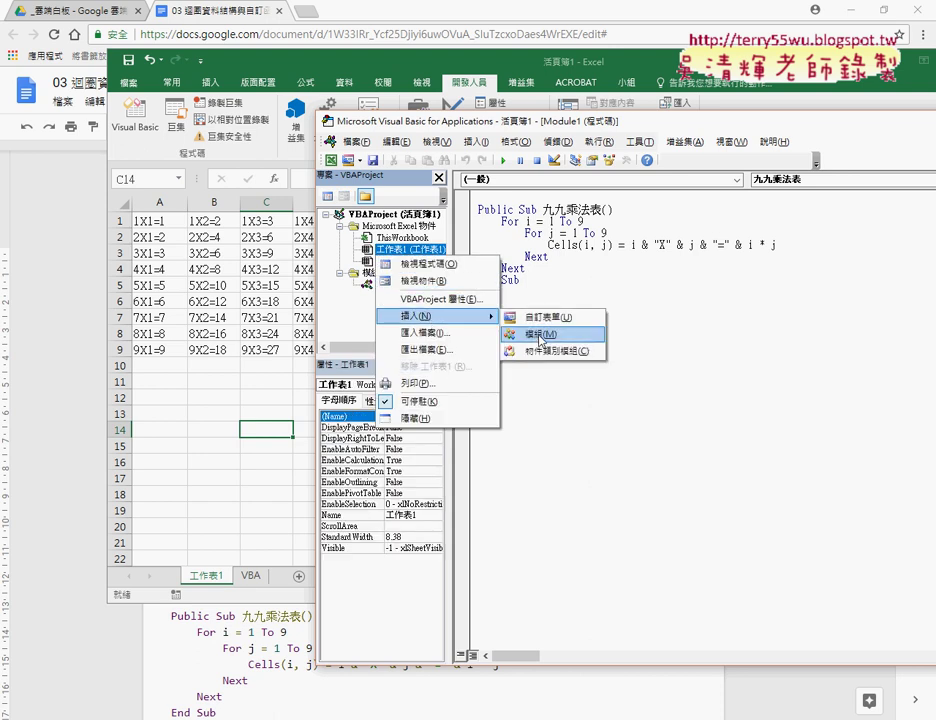
left_click(537, 279)
- Dismiss the new-procedure dialog and delete the For…Next lines, leaving only Public Sub and End Sub
left_click(476, 142)
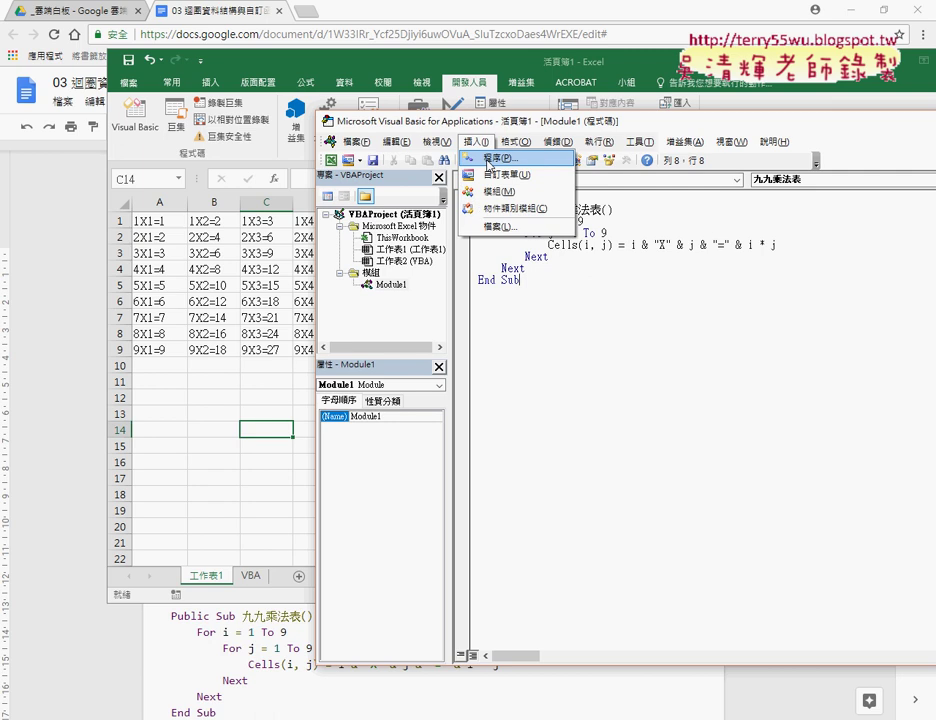
left_click(488, 160)
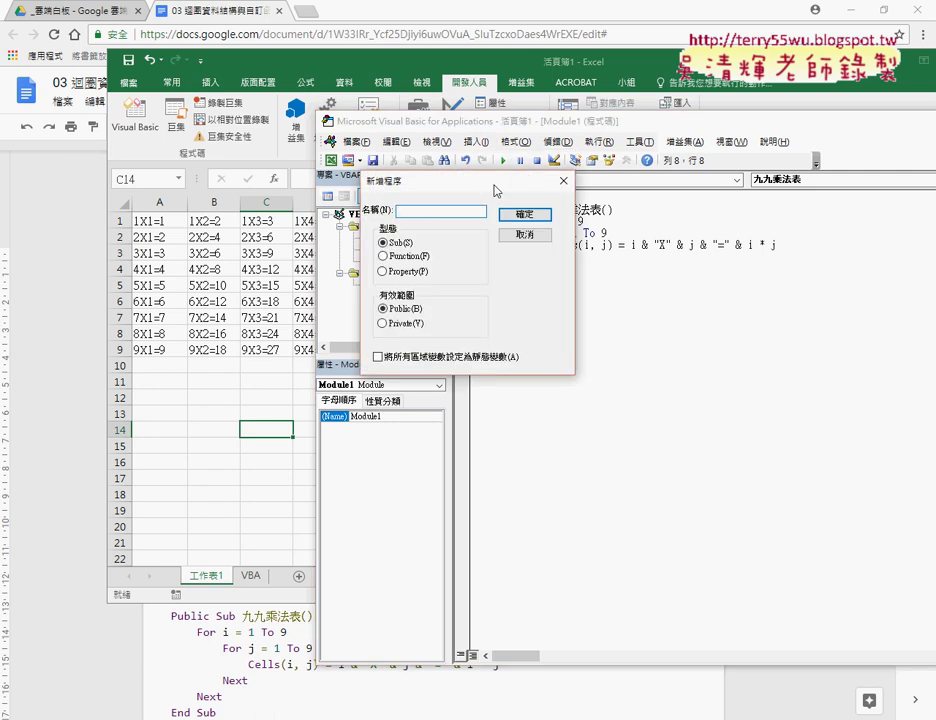
left_click_drag(497, 192, 562, 236)
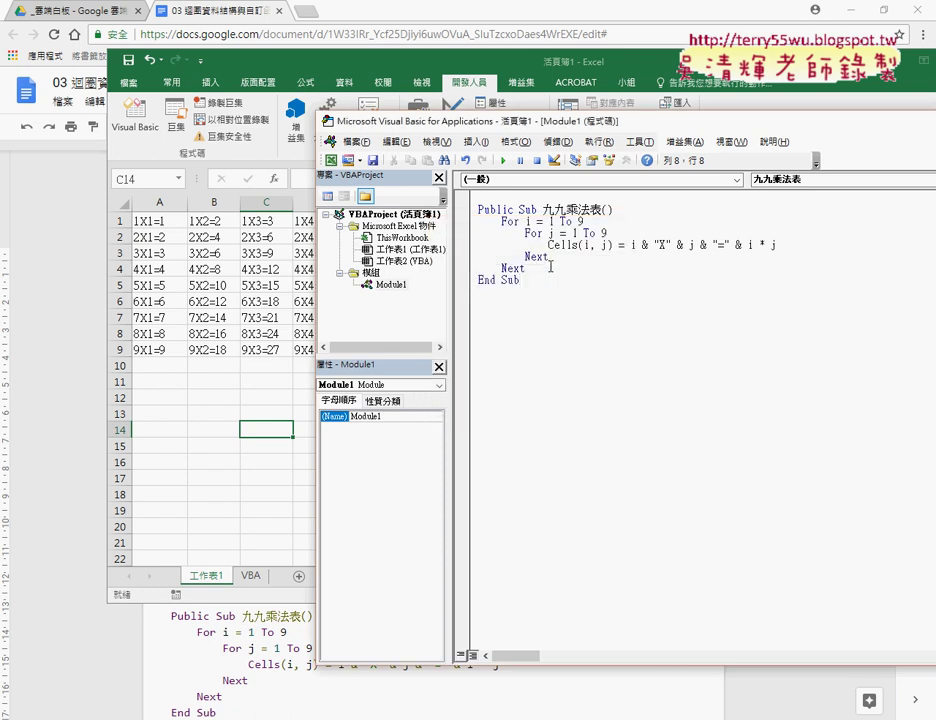
left_click_drag(457, 270, 457, 226)
key("Delete")
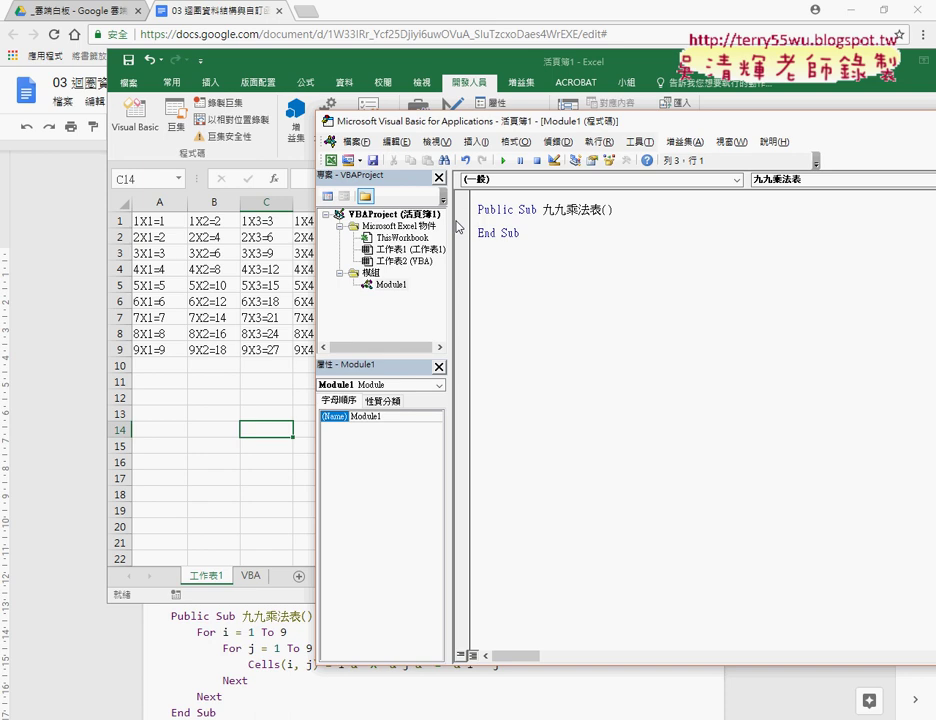
- Write an outer For i = 1 To 9 … Next loop with an indented blank line inside
key("Tab")
type("ㄈ")
type("for ")
type("i ")
type("=")
type("1")
type(" t")
type("o ")
type("9")
key("Return")
key("Return")
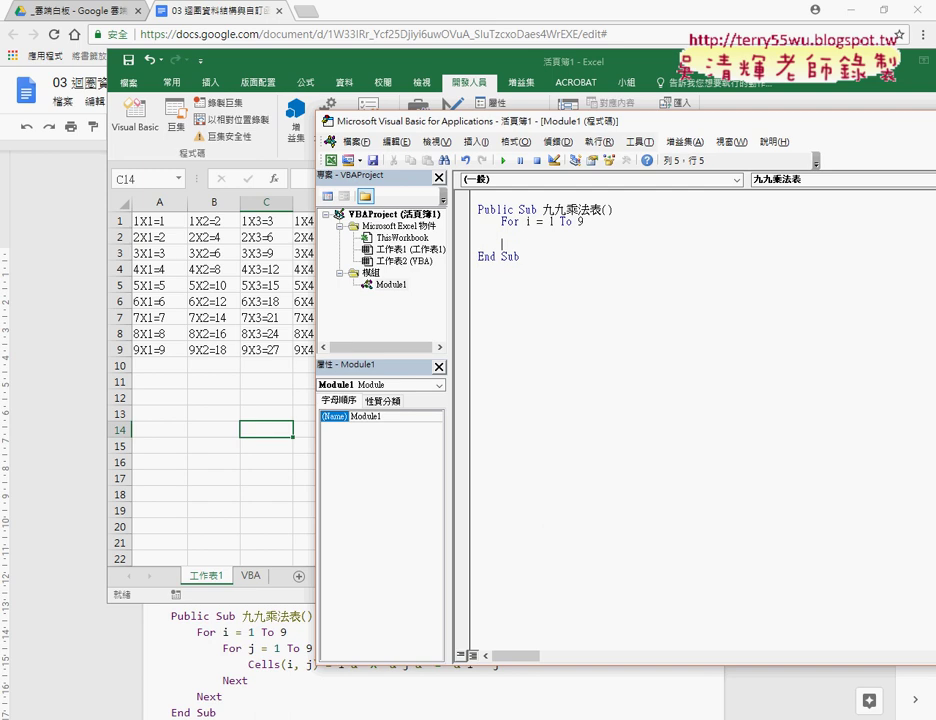
type("nex")
type("t")
type("i")
key("BackSpace")
key("BackSpace")
type("i")
key("BackSpace")
key("BackSpace")
key("Up")
key("Tab")
- Copy the loop inside itself, indent it, and change its counter to j
left_click_drag(526, 246, 478, 221)
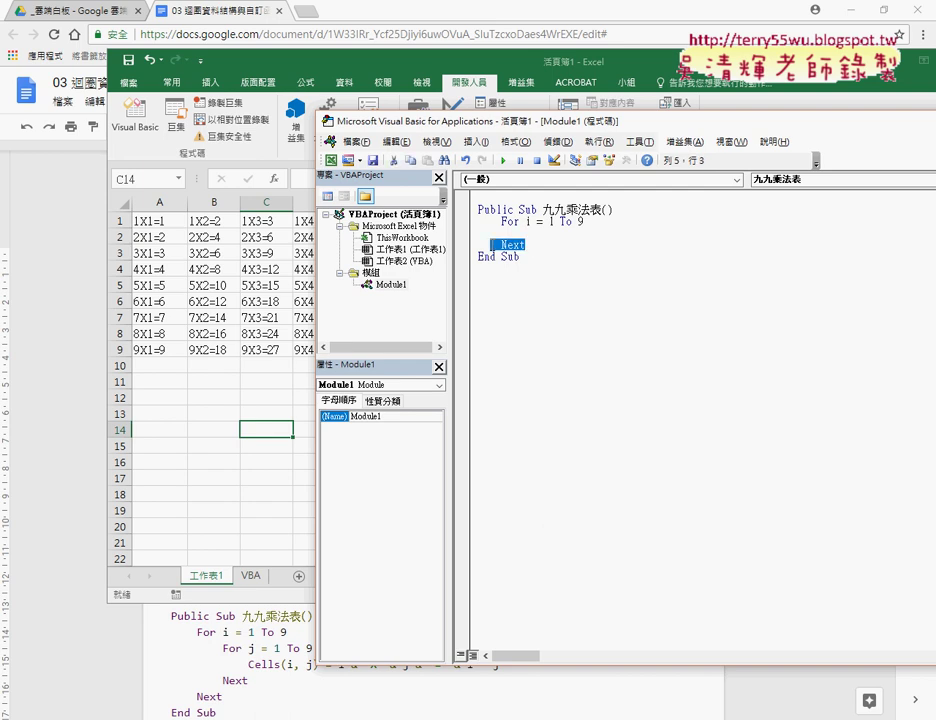
right_click(508, 241)
left_click(530, 257)
left_click(484, 233)
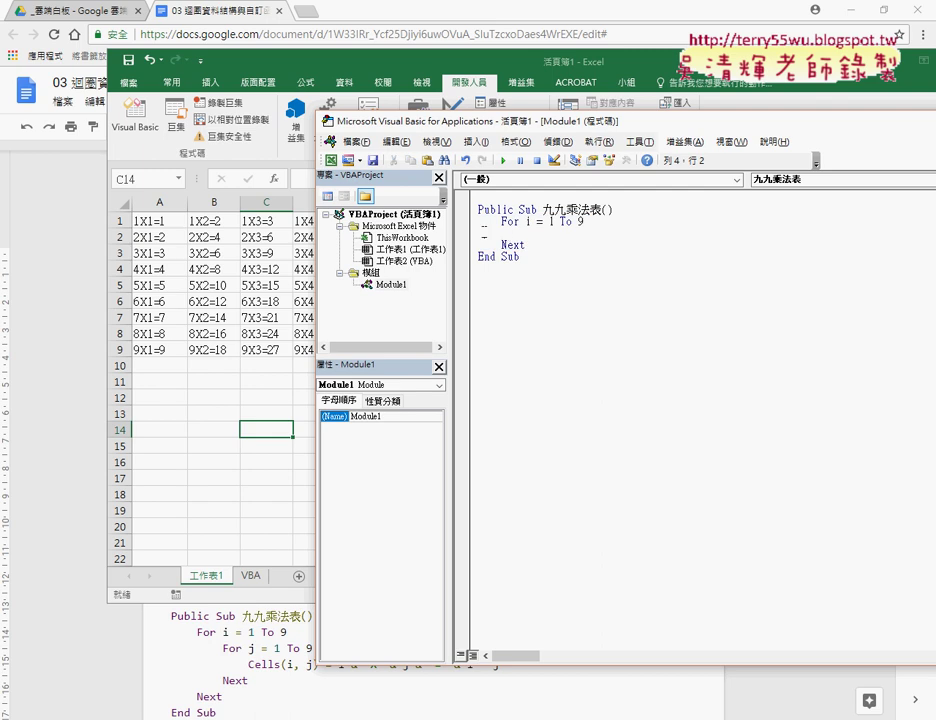
left_click_drag(484, 231, 468, 238)
key("ctrl+v")
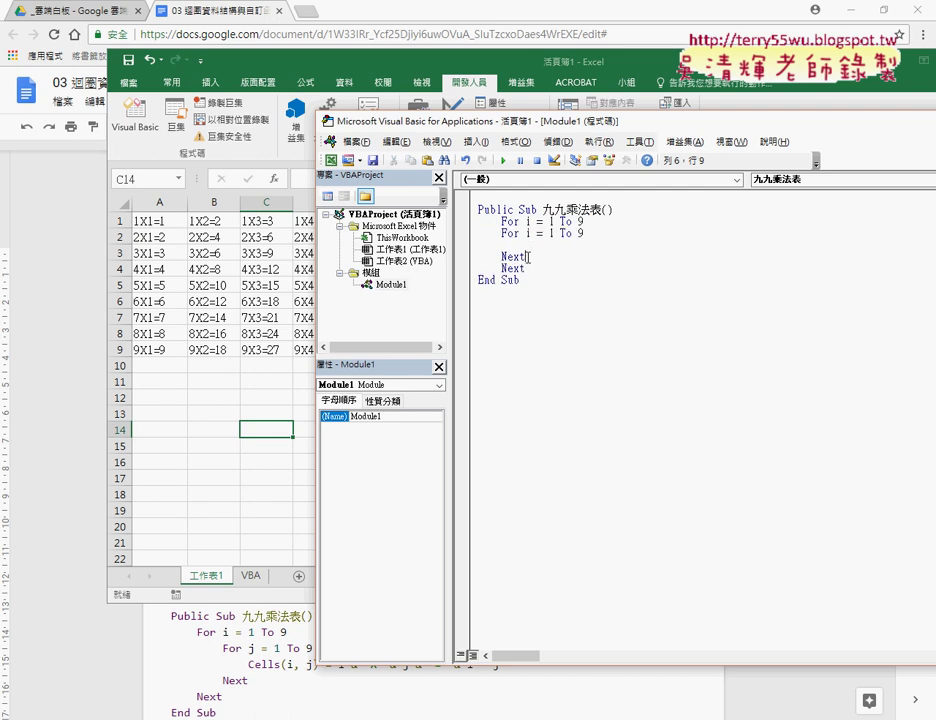
key("shift+Up")
key("shift+Up")
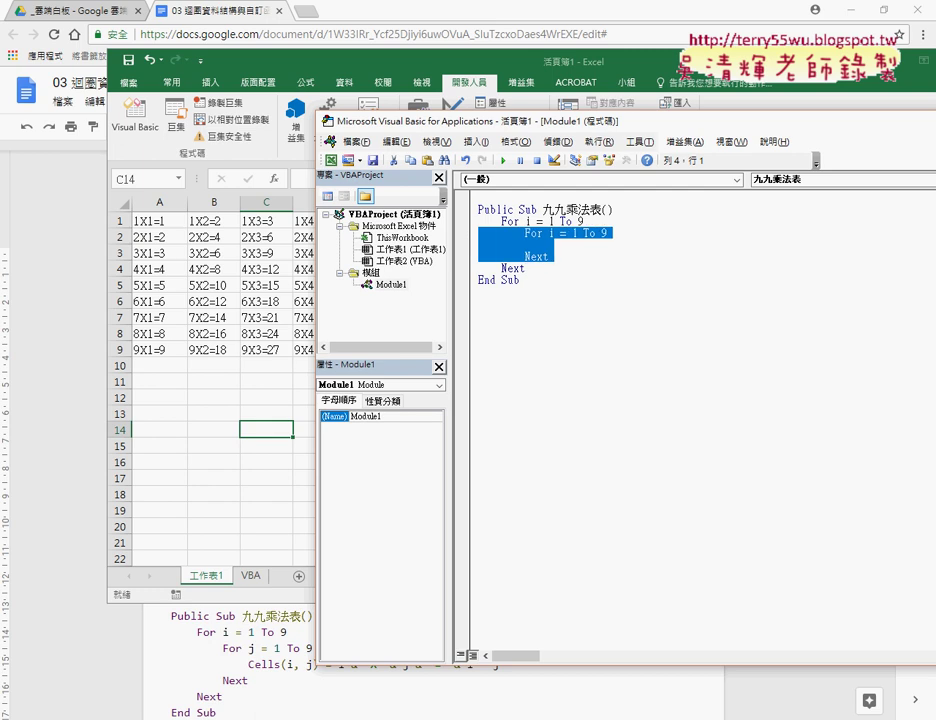
key("Tab")
double_click(551, 233)
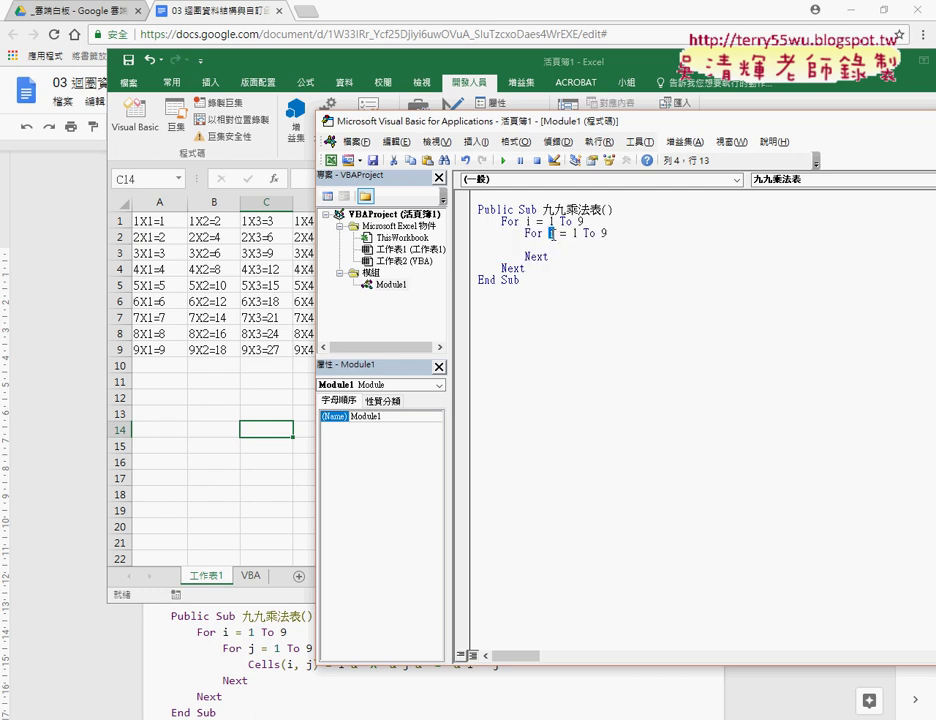
type("j")
left_click(545, 245)
- Add a new blank worksheet, 工作表3, to the workbook
left_click(300, 582)
left_click(298, 577)
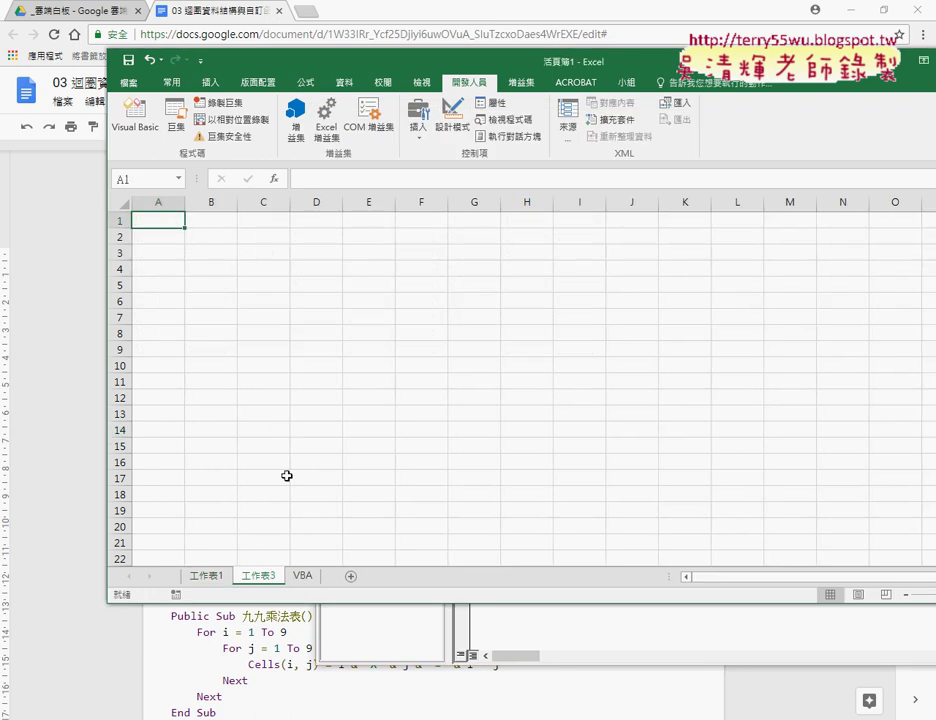
left_click(539, 668)
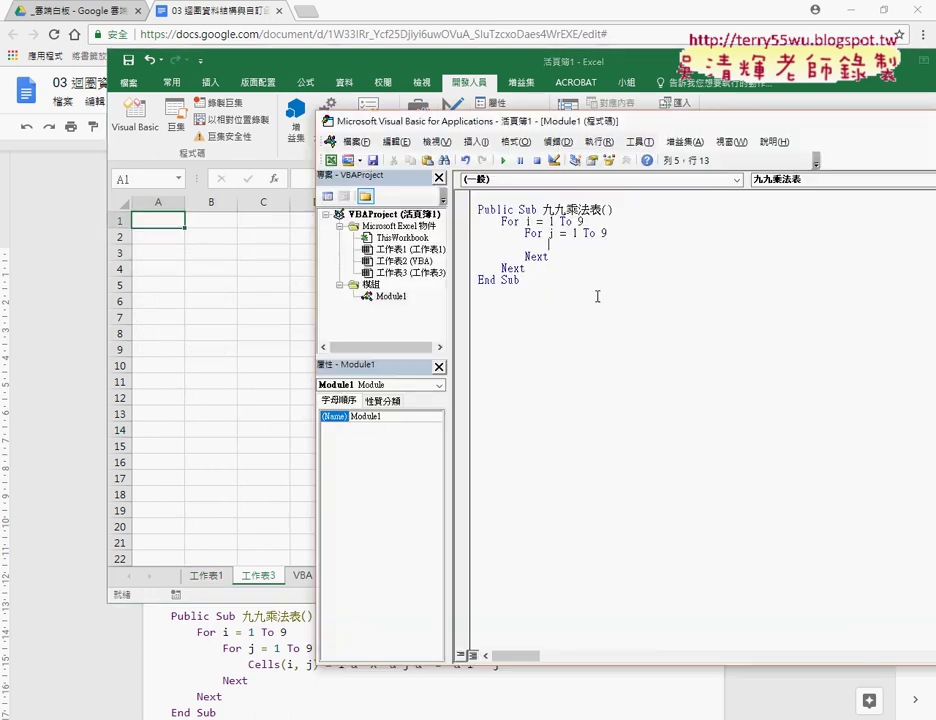
- In the inner loop, enter Cells(i,j) = i & "X" & j & "=" & i*j
type("ce")
type("lls")
type("(")
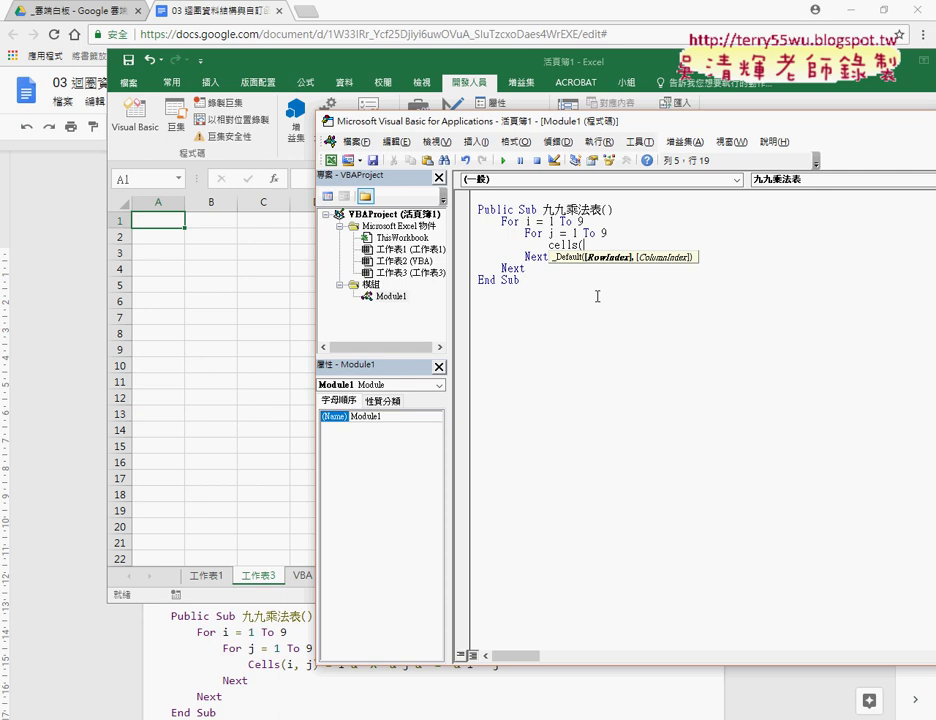
type("i")
type(",j")
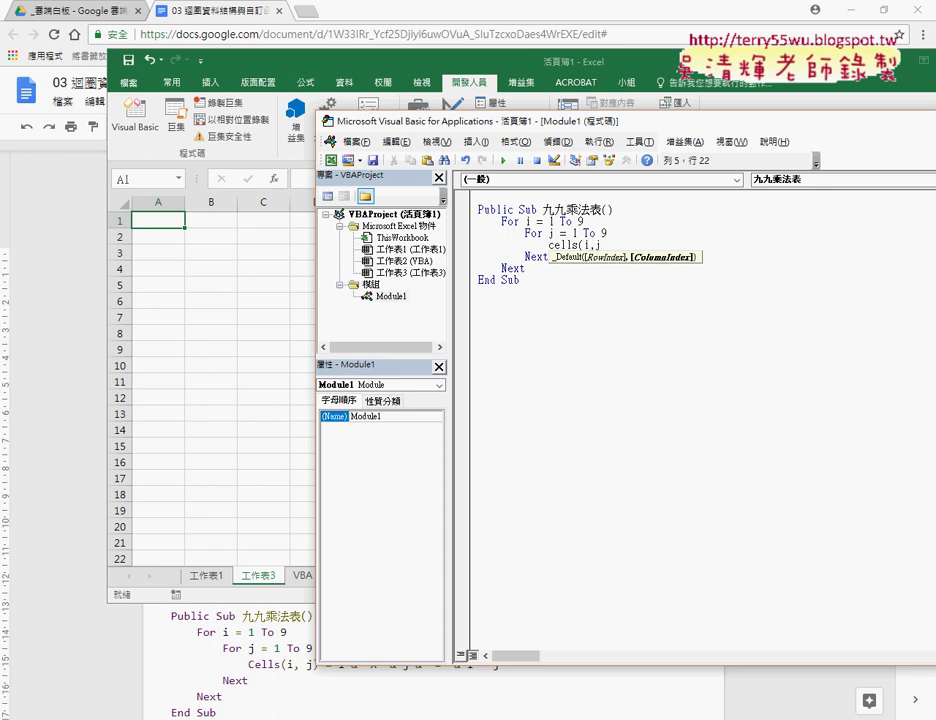
type(")=")
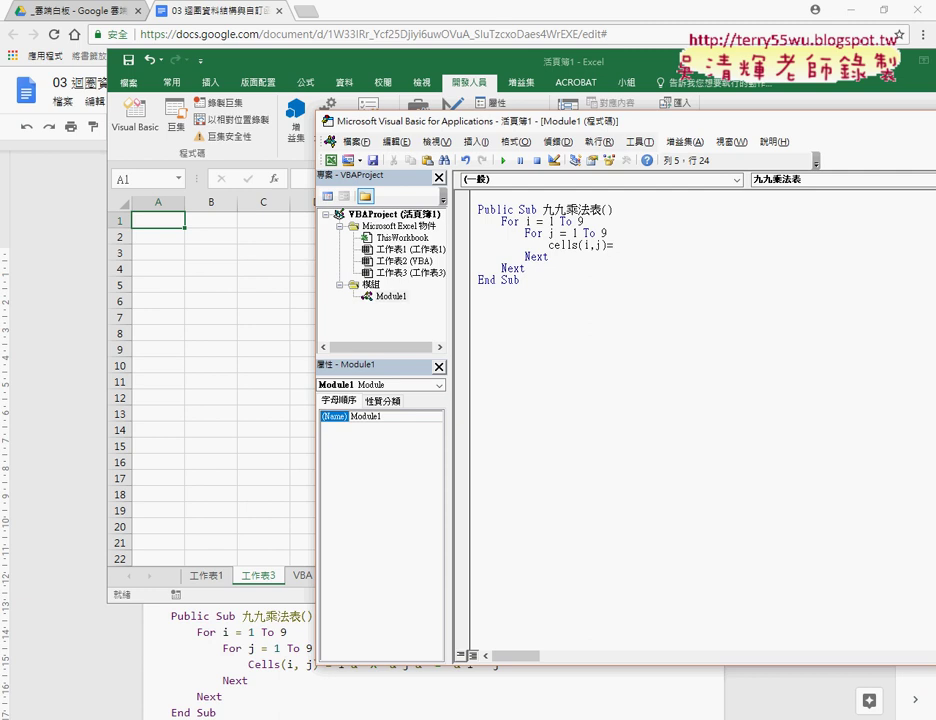
type("i")
type(" &")
type(" \"X")
type("\" ")
type("&")
left_click(622, 245)
left_click(755, 247)
type("j ")
type("& ")
type("\"=\"")
type(" & ")
type("i*")
type("j")
left_click(745, 348)
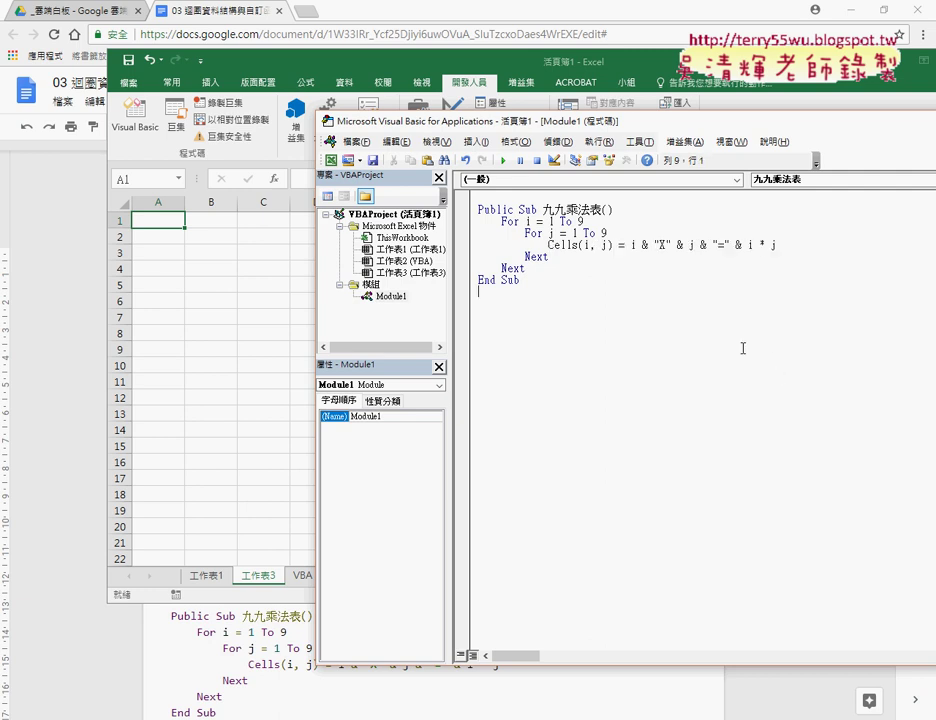
double_click(633, 244)
type("i")
key("Right")
key("shift+Right")
left_click(636, 245)
double_click(634, 245)
double_click(645, 245)
left_click(645, 244)
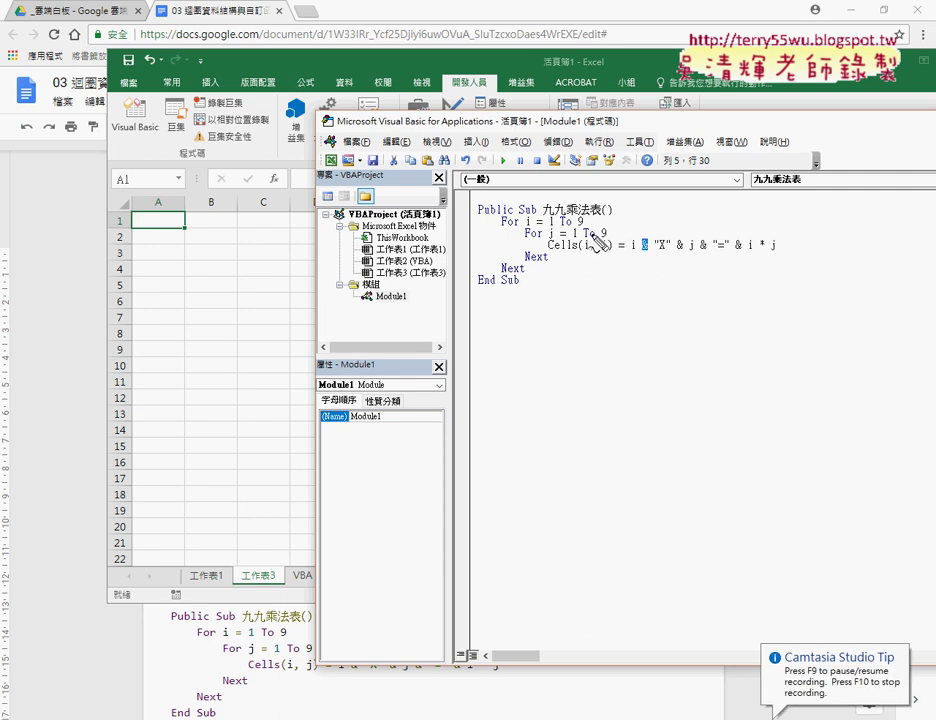
left_click_drag(611, 290, 611, 325)
left_click_drag(641, 252, 650, 252)
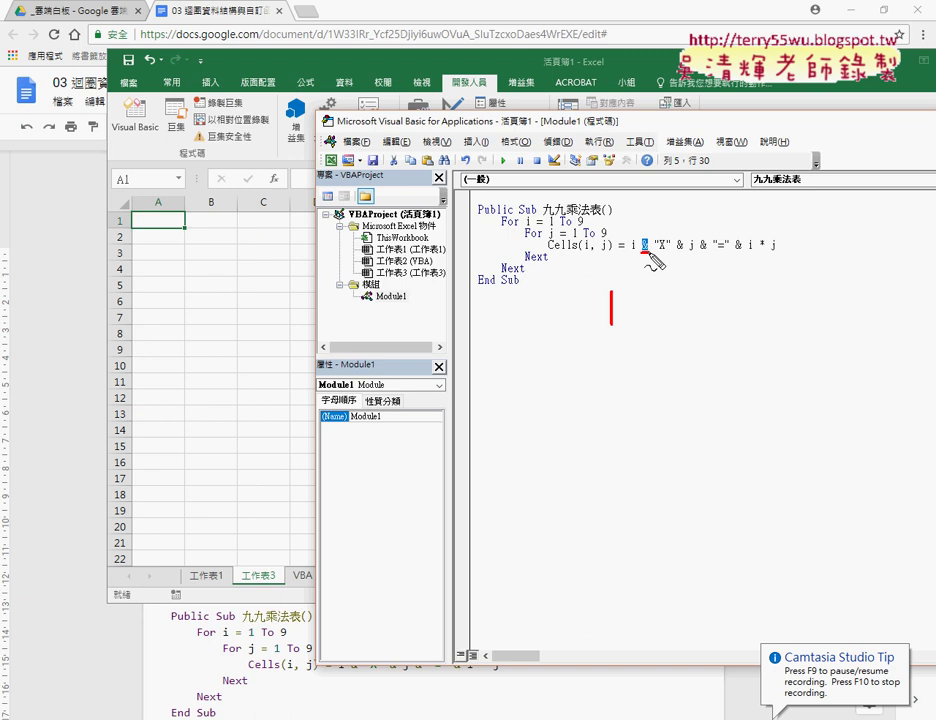
mouse_move(614, 308)
left_mouse_down()
mouse_move(652, 308)
mouse_move(644, 317)
mouse_move(660, 300)
mouse_move(684, 326)
mouse_move(697, 301)
left_mouse_up()
left_click_drag(707, 288, 707, 300)
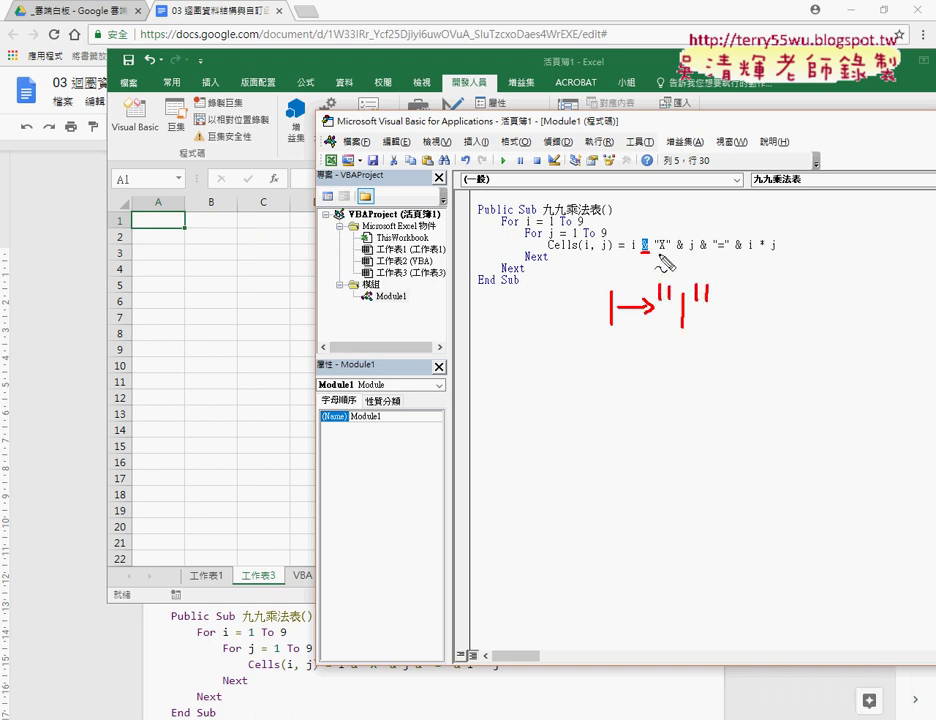
left_click_drag(658, 253, 671, 254)
key("Escape")
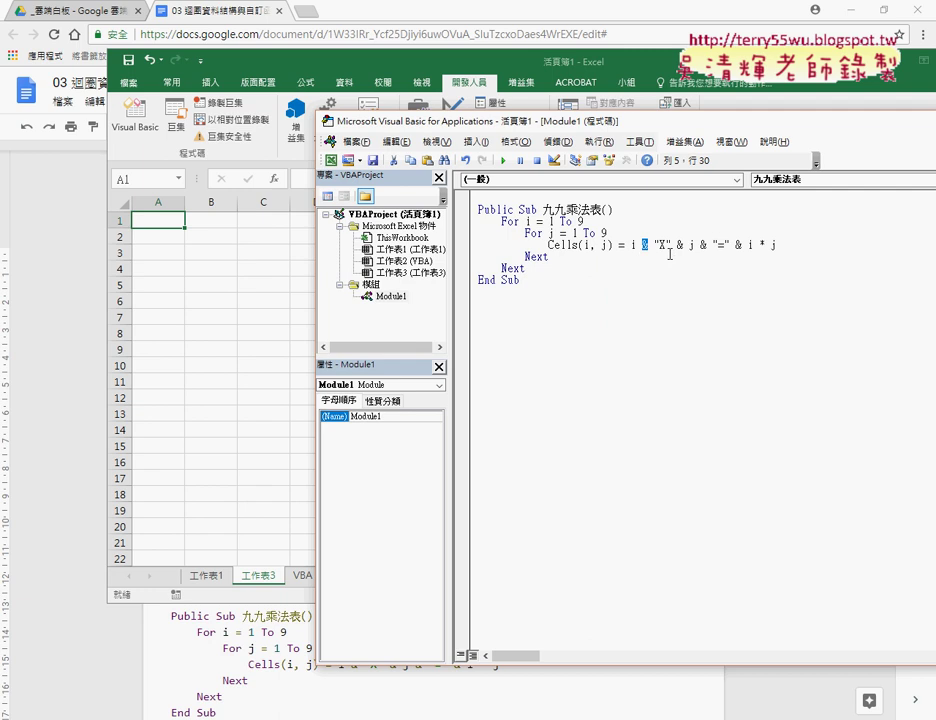
left_click(610, 233)
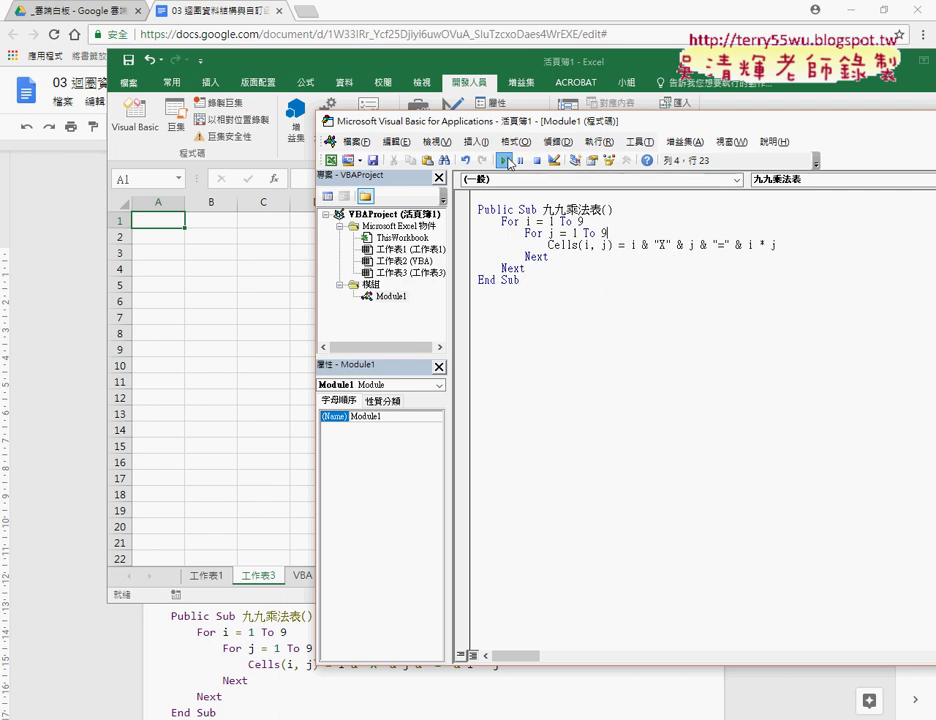
- Run the 九九乘法表 macro and view 1X1=1 through 9X9=81 filled on 工作表3
left_click(507, 161)
left_click_drag(514, 128, 696, 402)
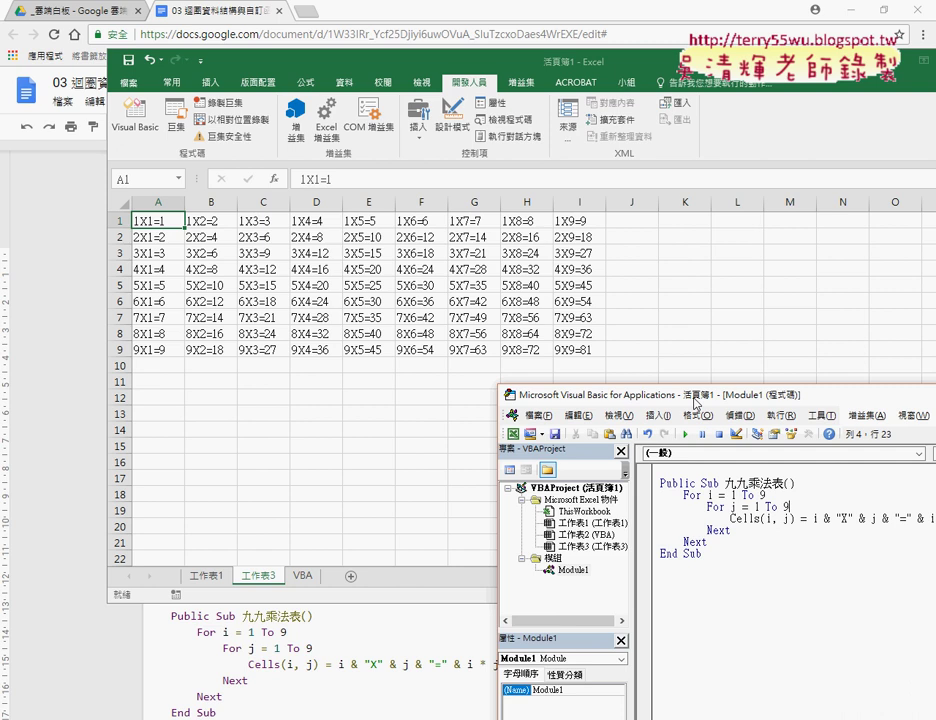
left_click_drag(693, 403, 501, 300)
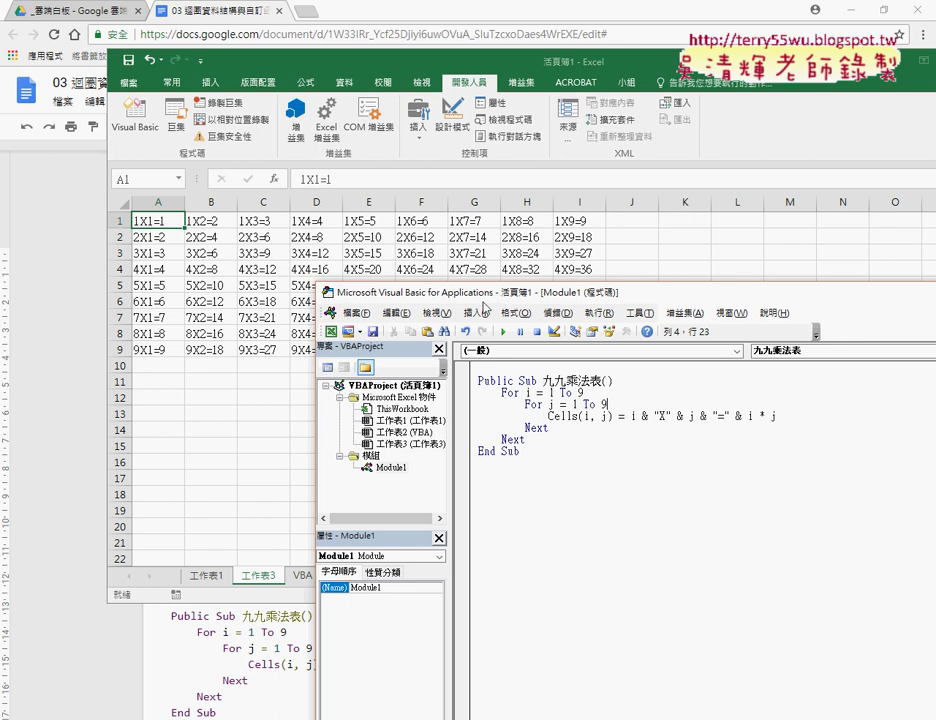
left_click(207, 578)
- Check A1's ROW/COLUMN formula on sheet 工作表1, then go to the VBA sheet
left_click(207, 578)
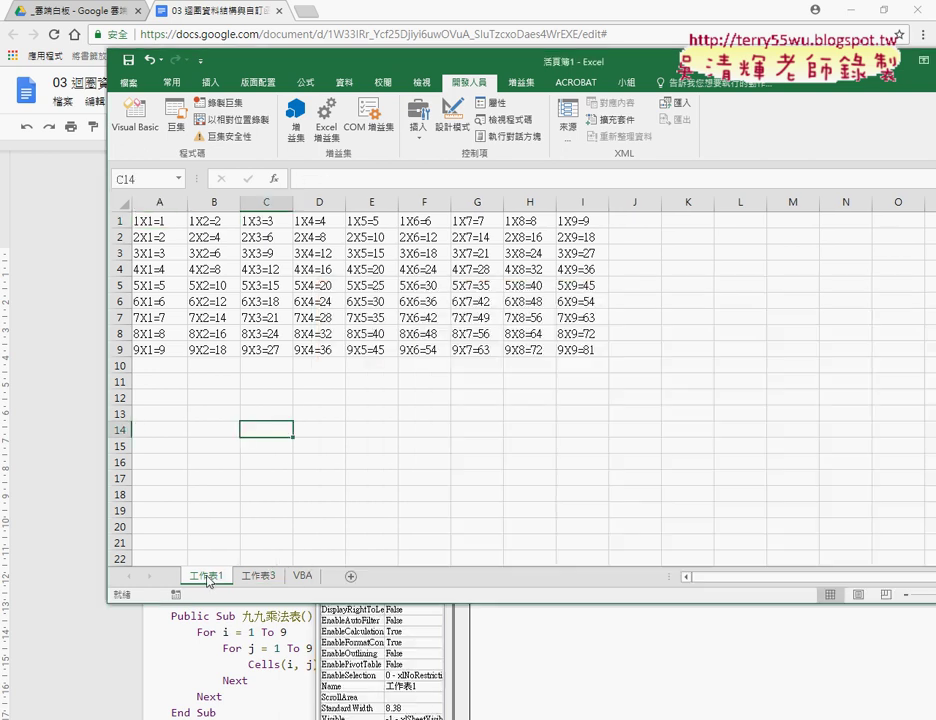
left_click(157, 224)
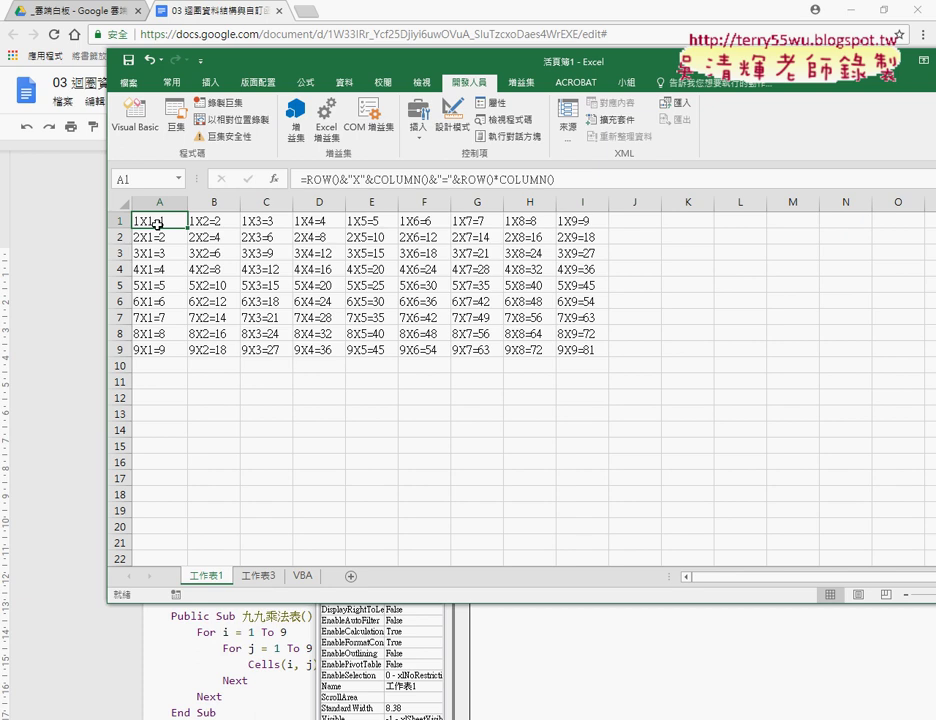
left_click(297, 578)
- Reopen the Visual Basic editor on Module1's finished 九九乘法表 macro
left_click(140, 122)
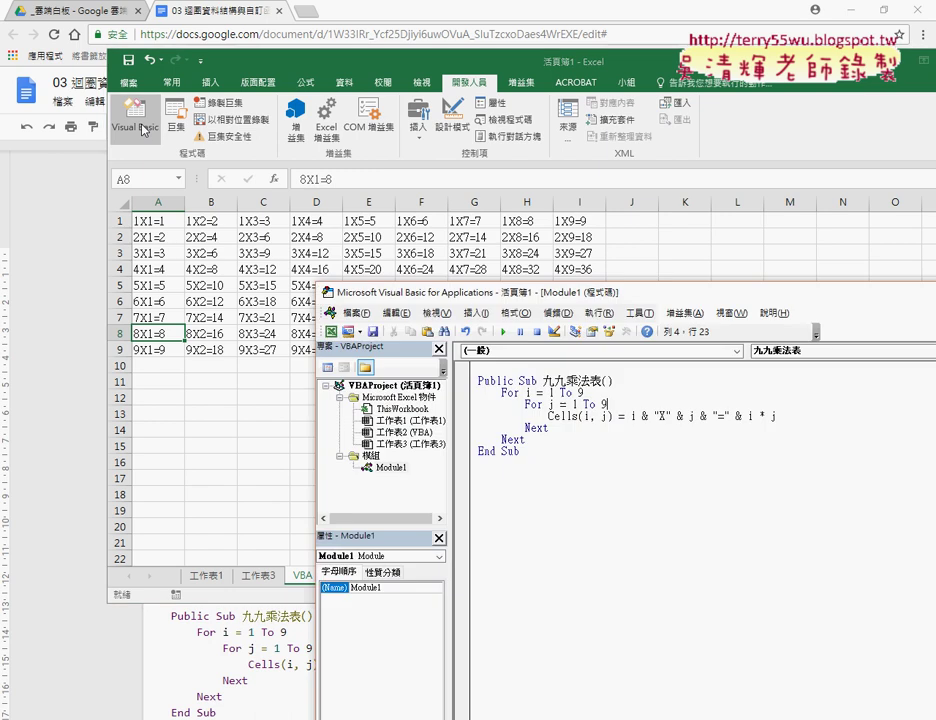
left_click_drag(450, 292, 403, 159)
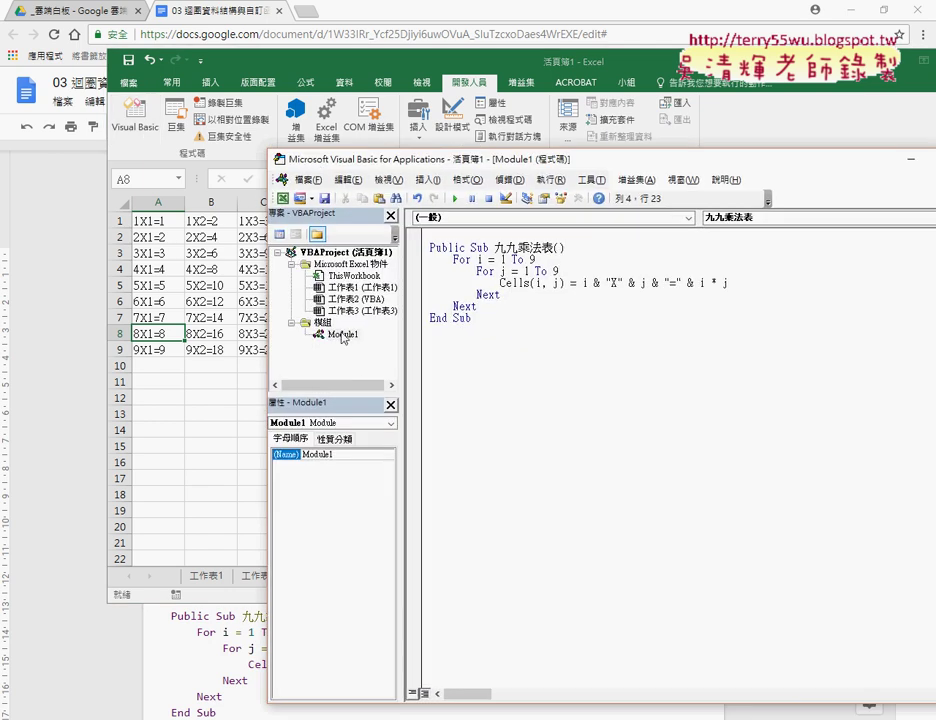
left_click(348, 341)
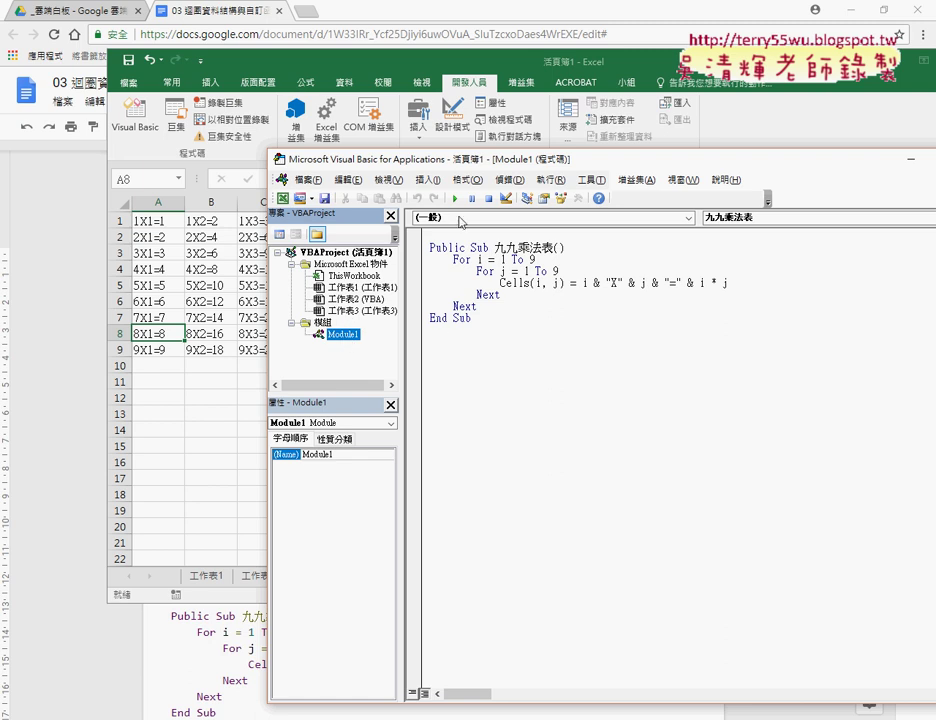
left_click(427, 180)
left_click(498, 340)
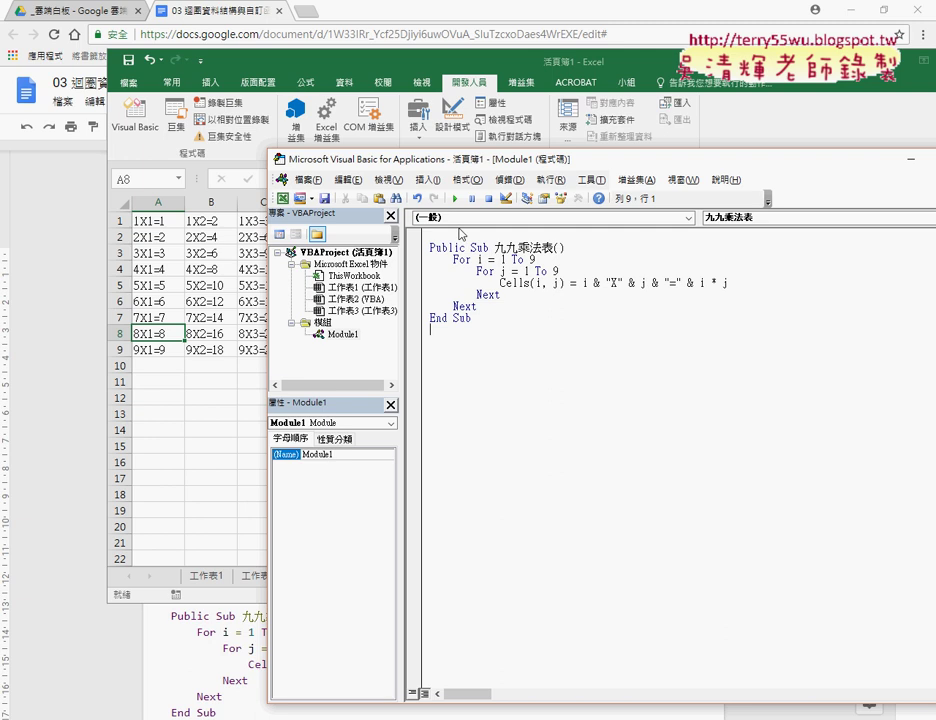
left_click(427, 180)
left_click(545, 313)
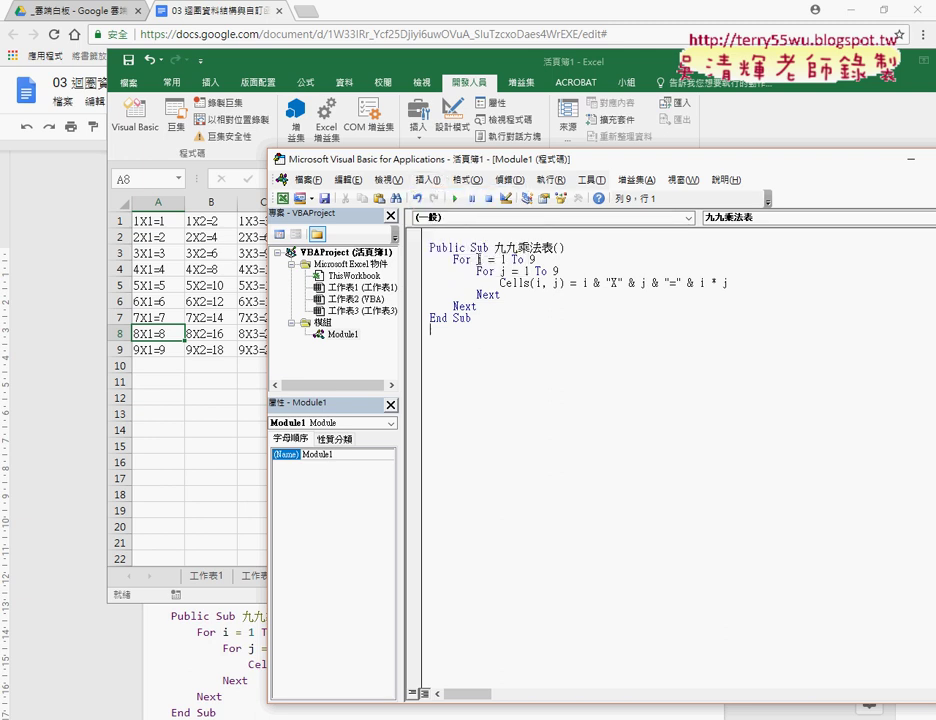